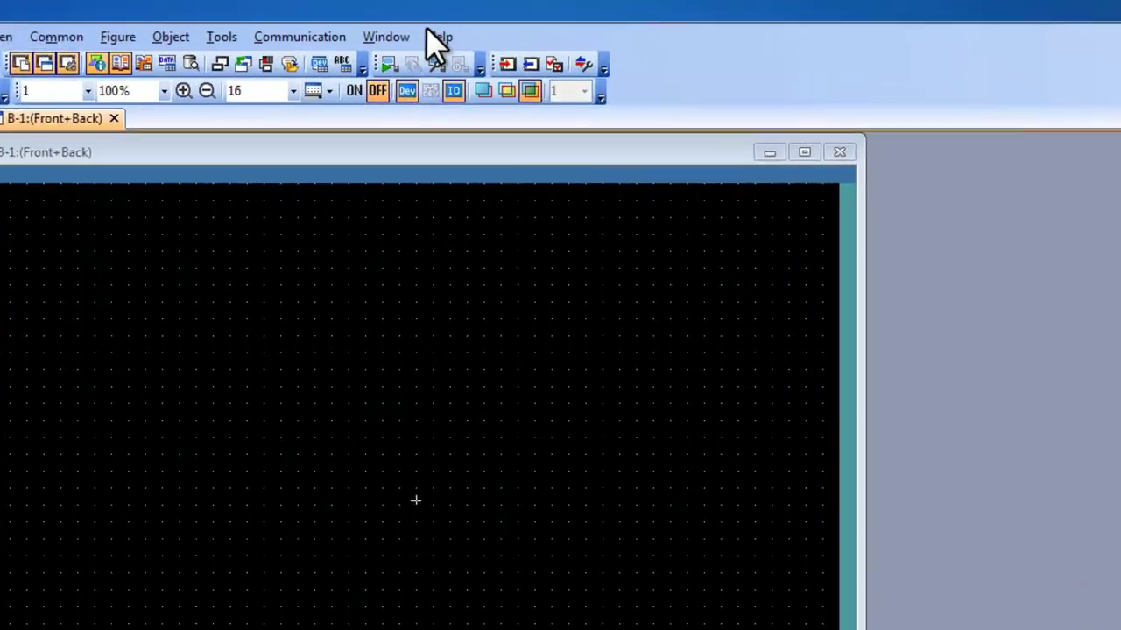
Open the Screen Design Manual (Functions) PDF from Help > Manual
{"action": "left_click", "coordinate": [408, 47]}
{"action": "mouse_move", "coordinate": [467, 112]}
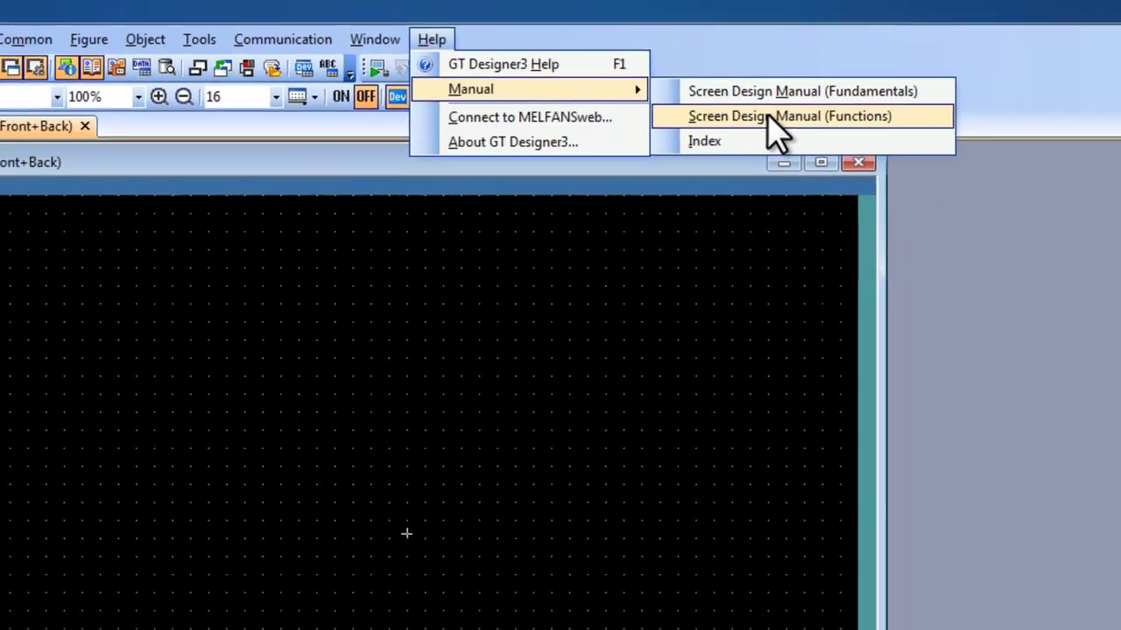
{"action": "left_click", "coordinate": [805, 137]}
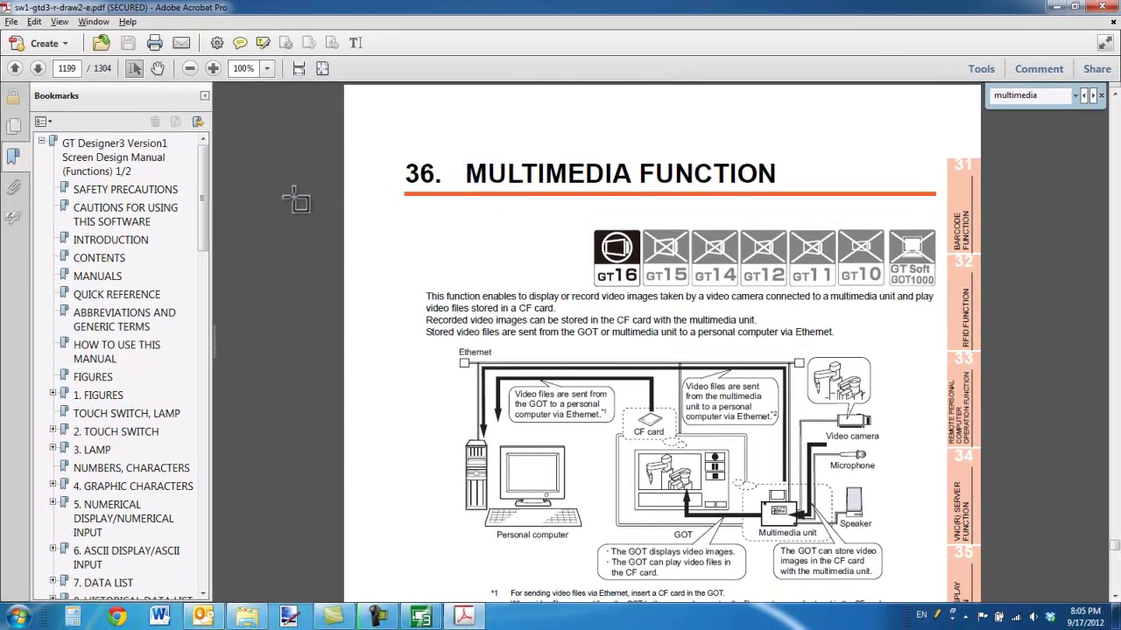
Review the video file rules, highlighting 'MPEG-4 Simple Profile' and the editing software passage, then minimize Acrobat
{"action": "scroll", "coordinate": [294, 196], "scroll_direction": "down", "scroll_amount": 10}
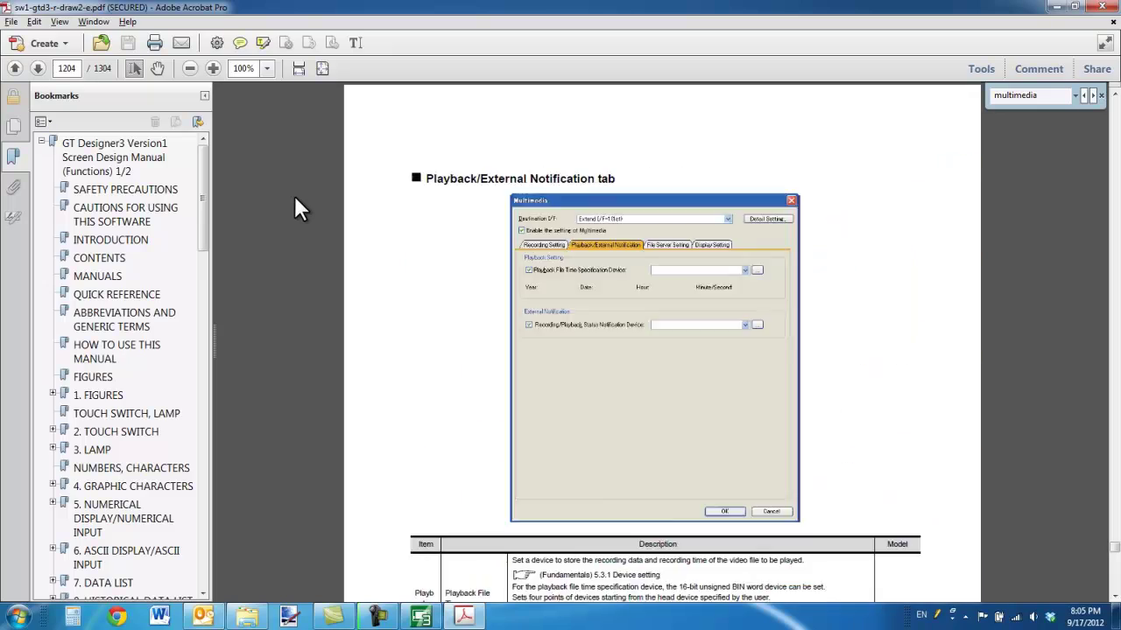
{"action": "scroll", "coordinate": [294, 210], "scroll_direction": "down", "scroll_amount": 1}
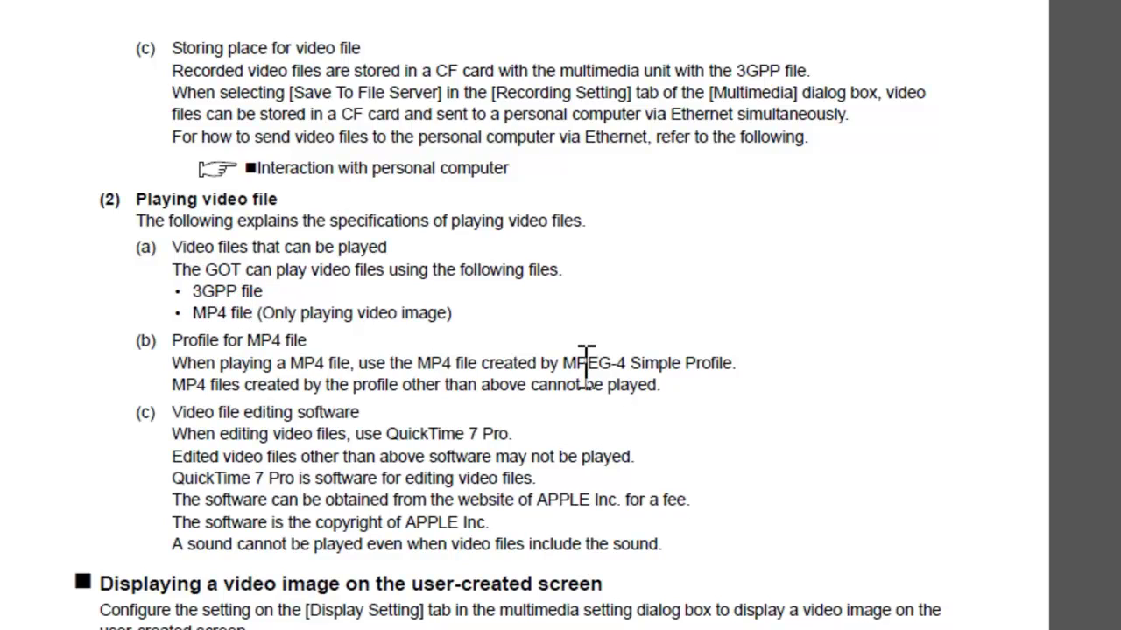
{"action": "left_click_drag", "start_coordinate": [565, 362], "coordinate": [716, 371]}
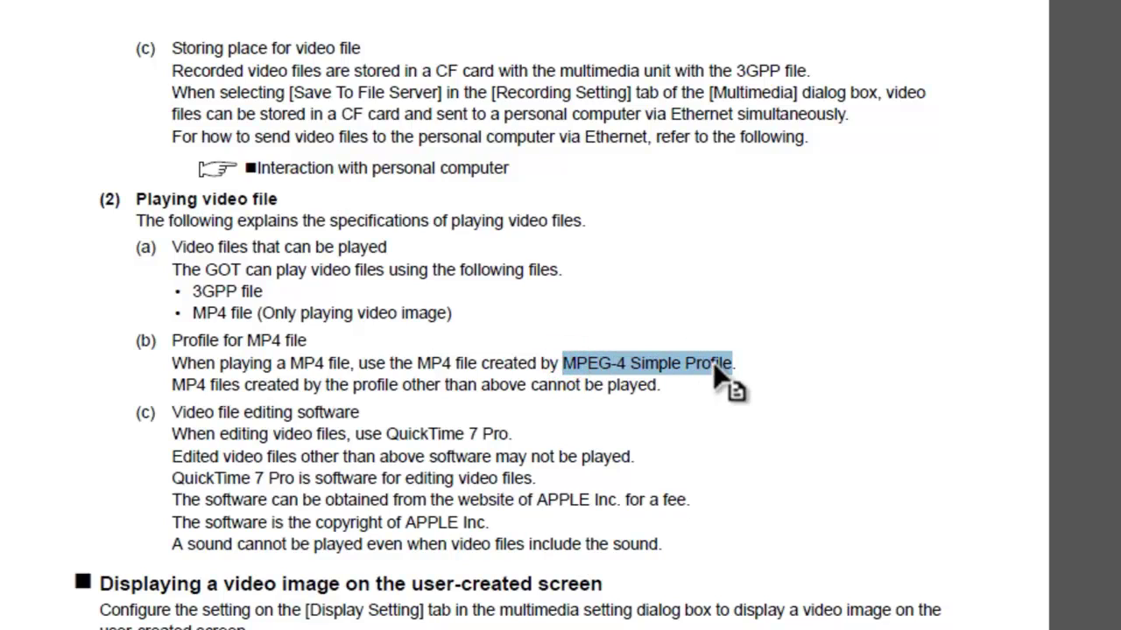
{"action": "left_click", "coordinate": [758, 364]}
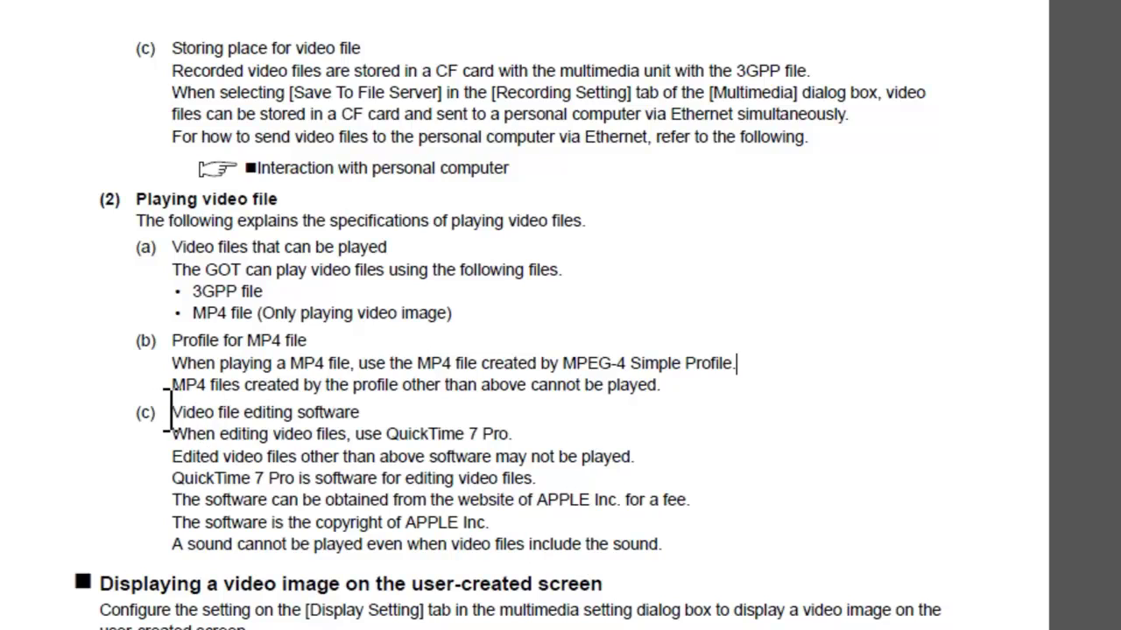
{"action": "left_click_drag", "start_coordinate": [168, 410], "coordinate": [496, 473]}
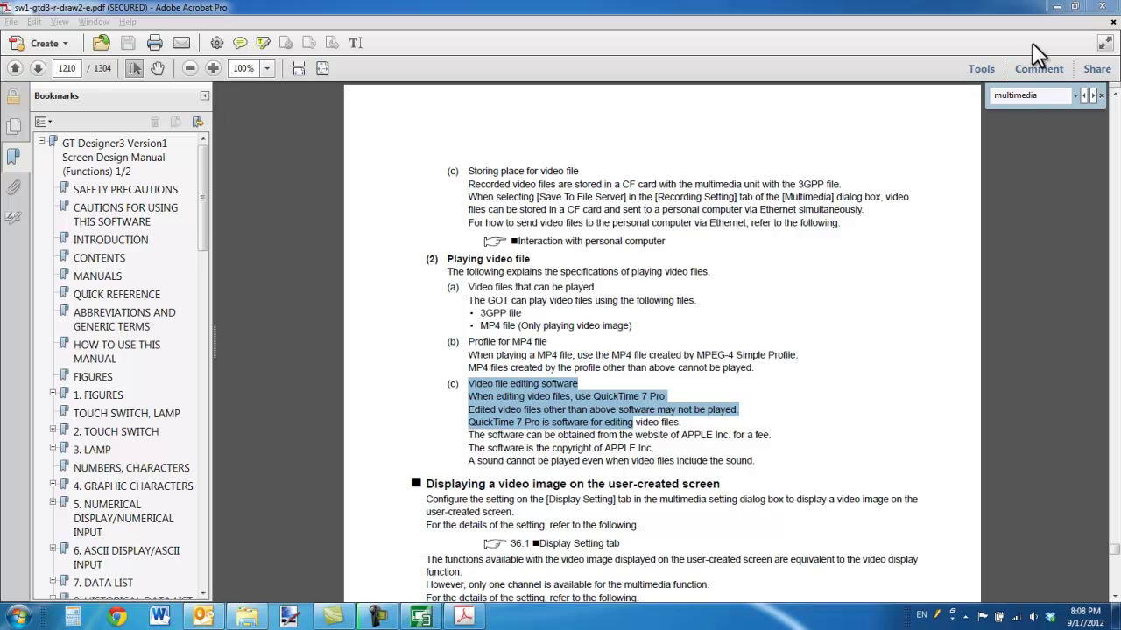
{"action": "left_click", "coordinate": [1055, 7]}
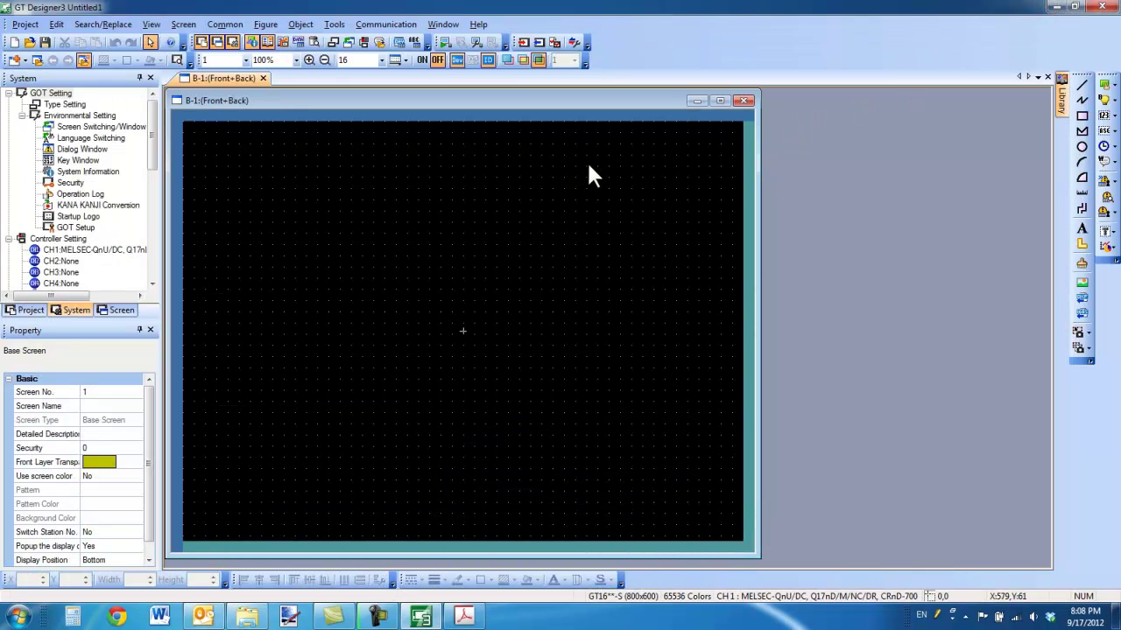
In Peripheral Unit Setting, enable Multimedia with destination interface Extend I/F-1(1st)
{"action": "left_click", "coordinate": [71, 311]}
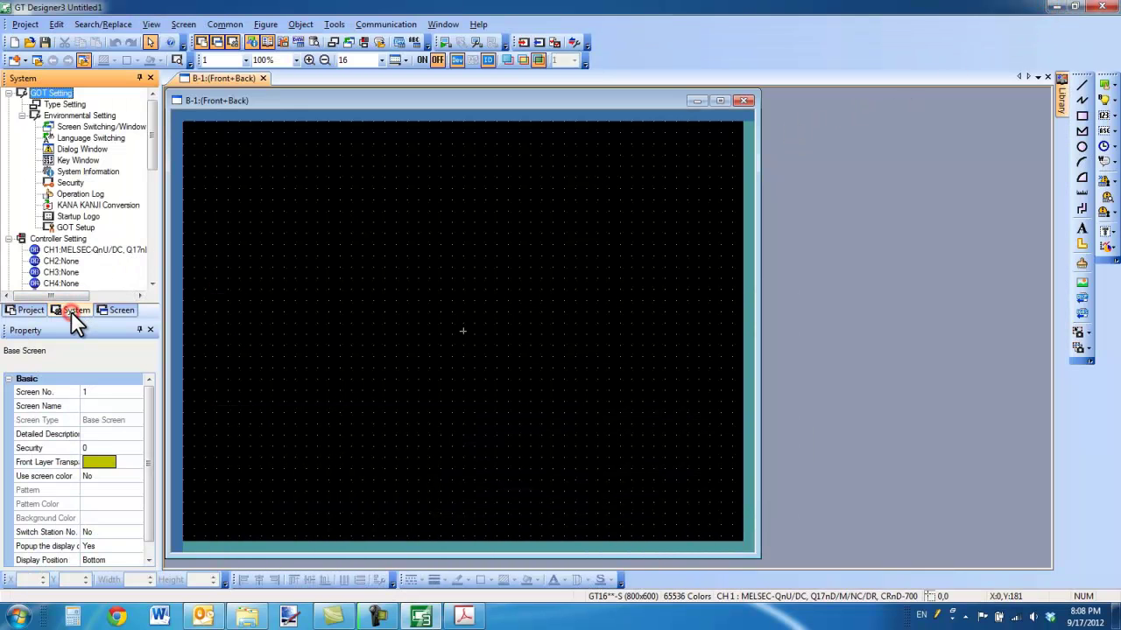
{"action": "left_click", "coordinate": [9, 94]}
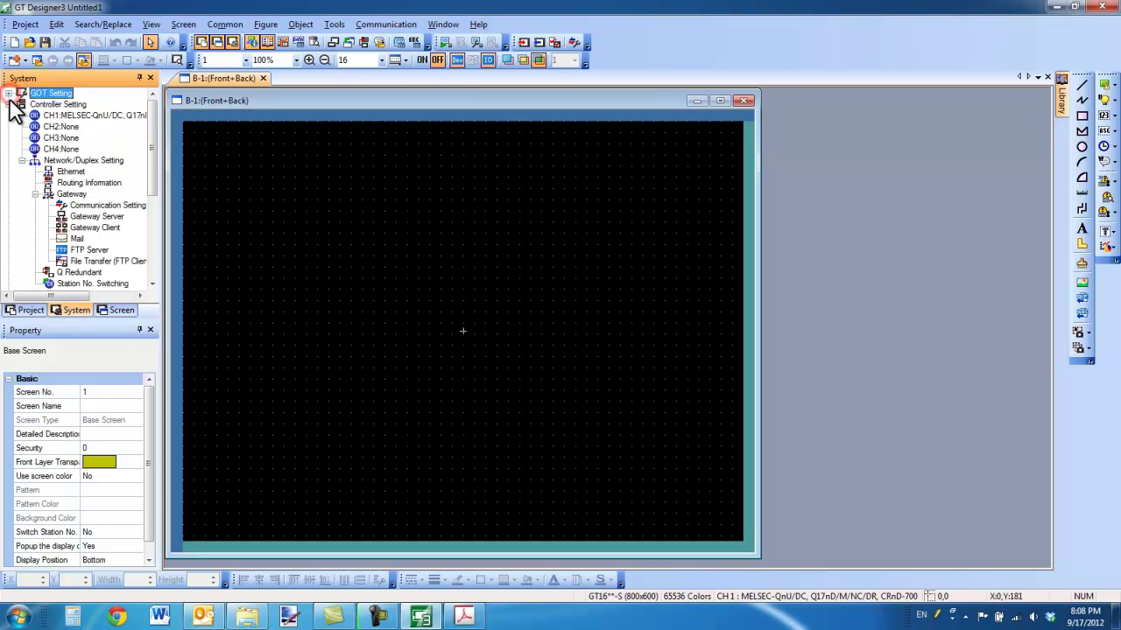
{"action": "left_click", "coordinate": [9, 105]}
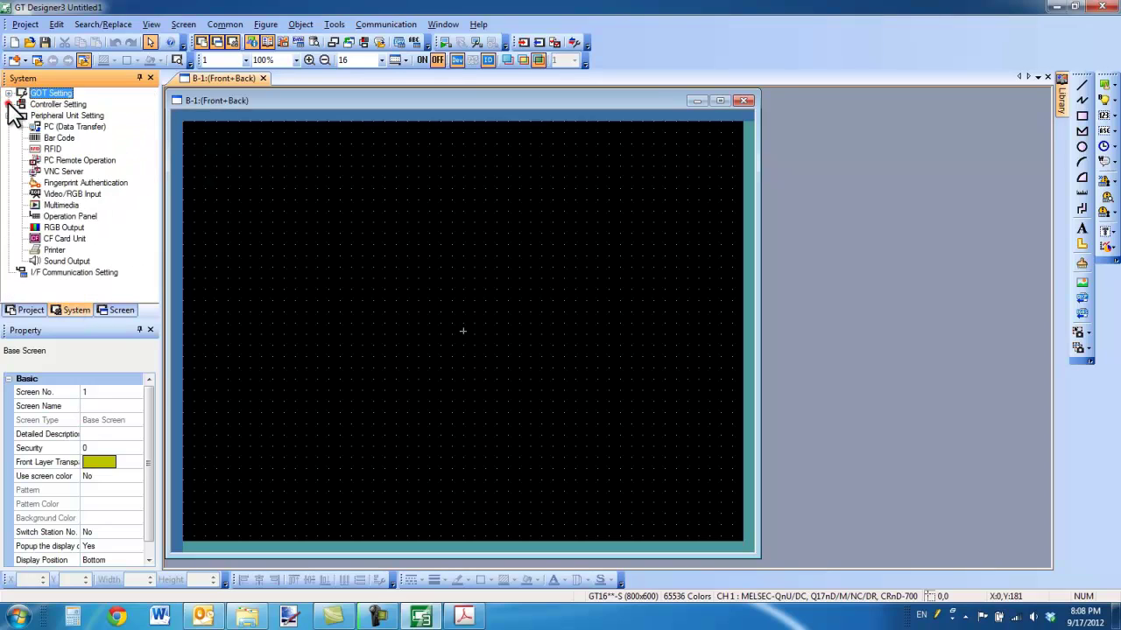
{"action": "double_click", "coordinate": [61, 206]}
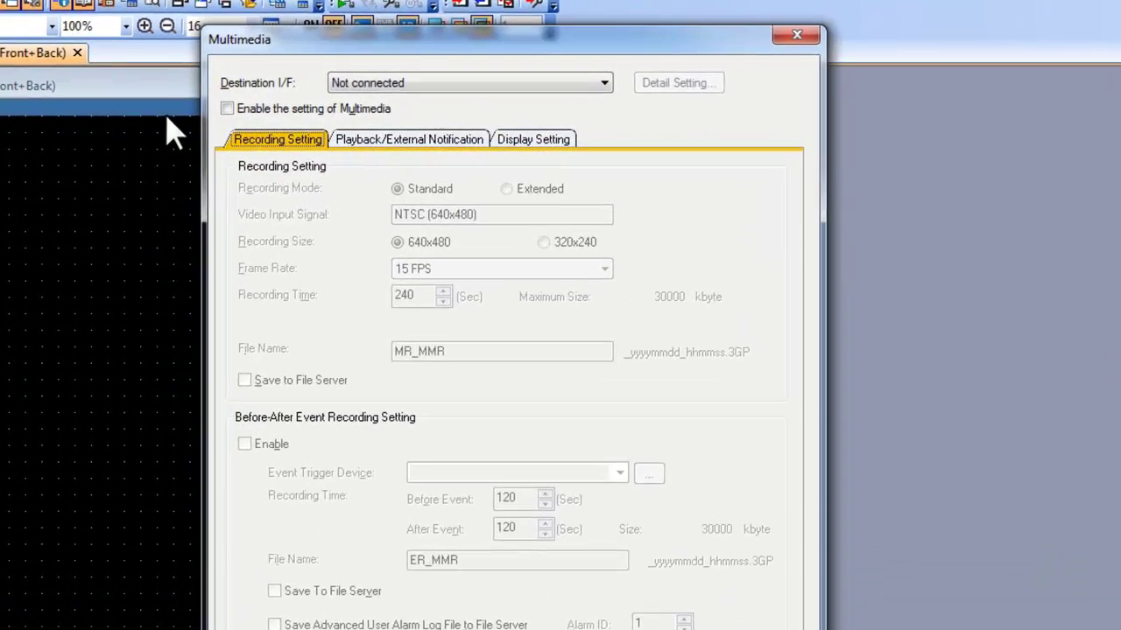
{"action": "left_click", "coordinate": [428, 83]}
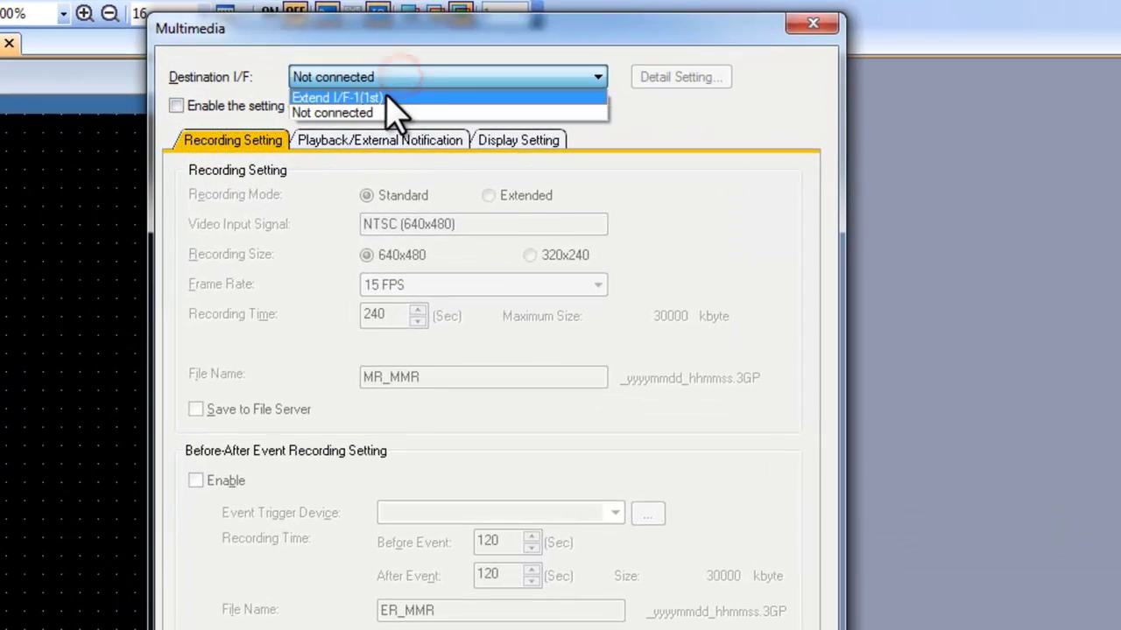
{"action": "left_click", "coordinate": [414, 97]}
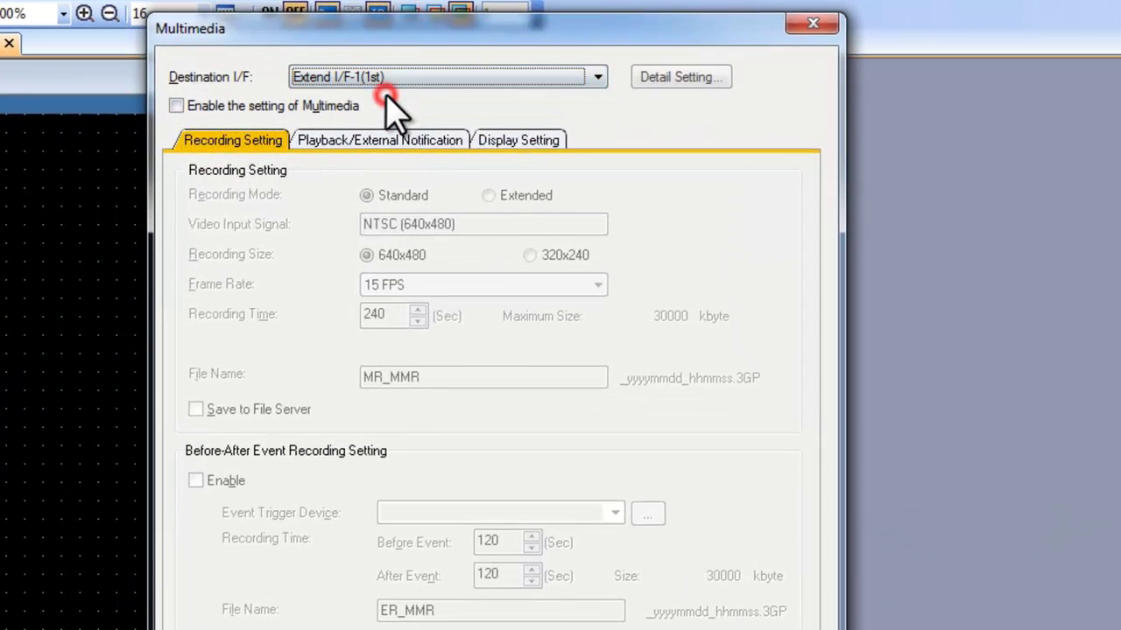
{"action": "left_click", "coordinate": [177, 105]}
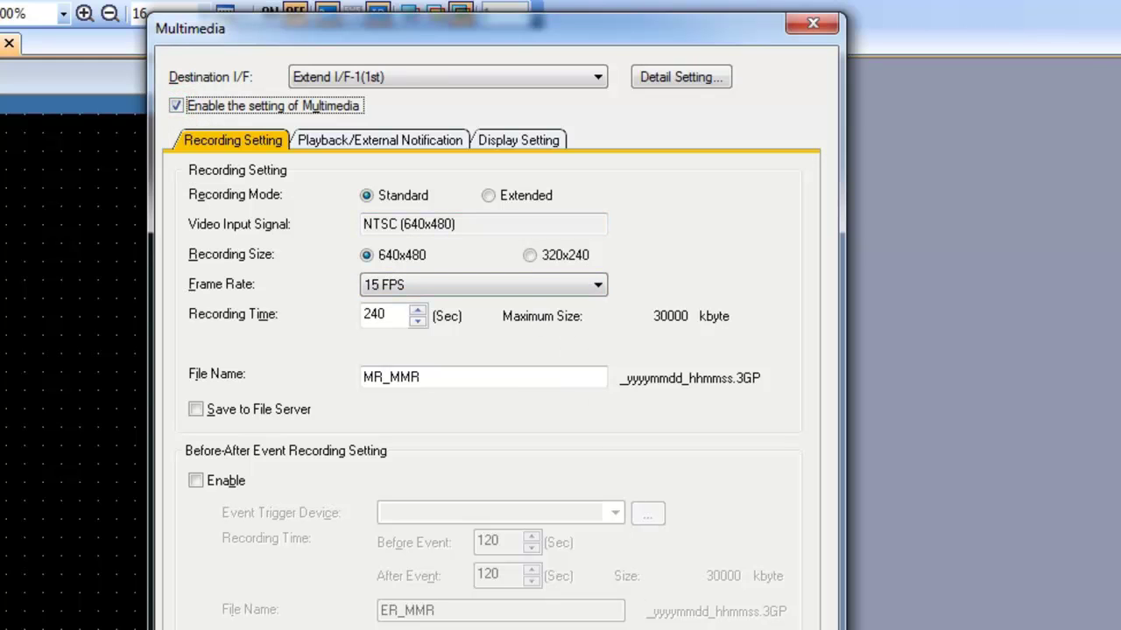
{"action": "key", "text": "Return"}
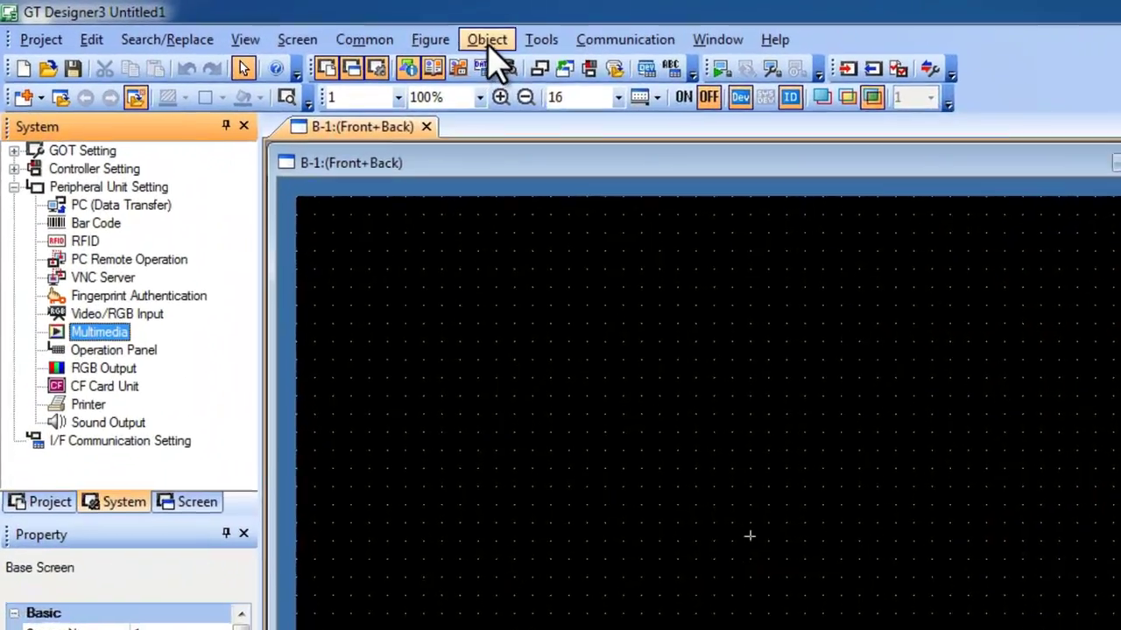
Draw a new special function switch on the screen
{"action": "left_click", "coordinate": [487, 41]}
{"action": "mouse_move", "coordinate": [502, 70]}
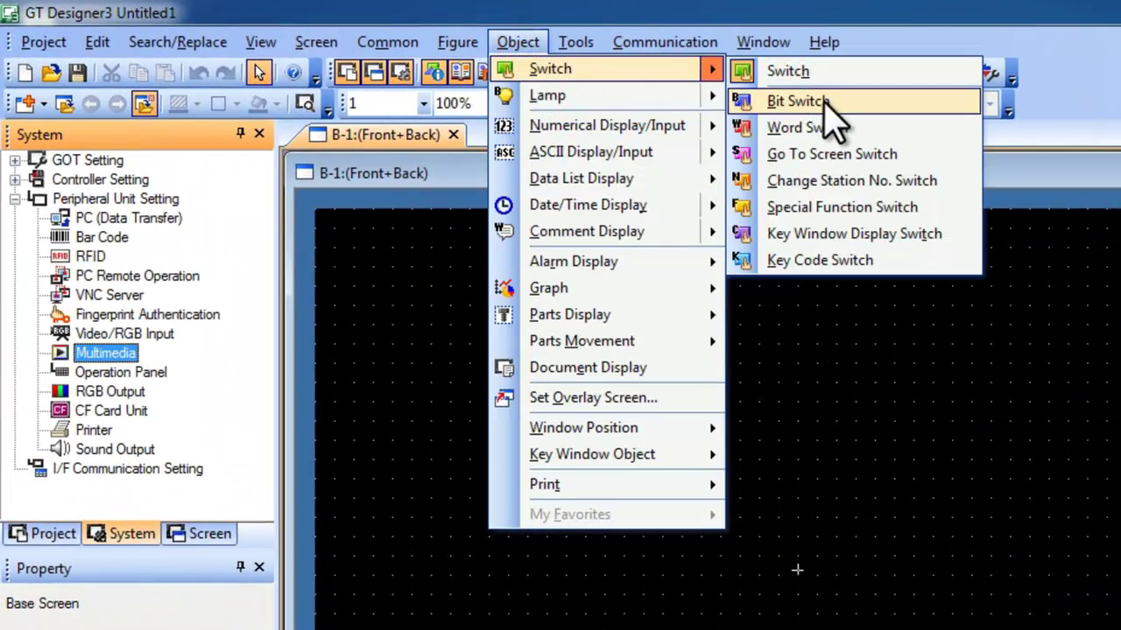
{"action": "left_click", "coordinate": [841, 207]}
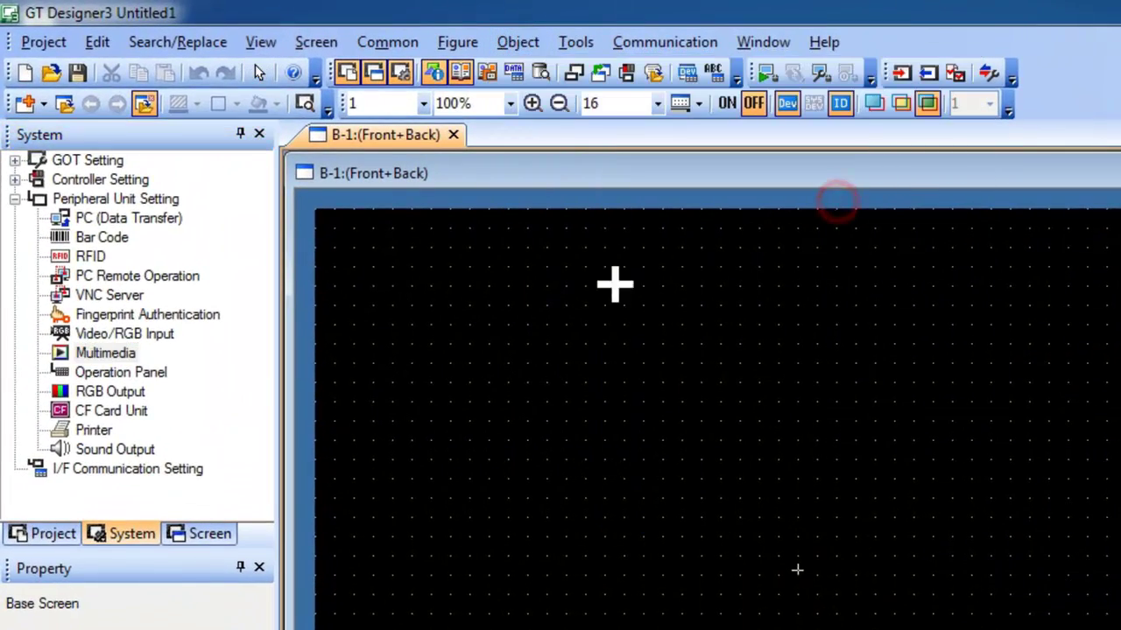
{"action": "left_click", "coordinate": [604, 313]}
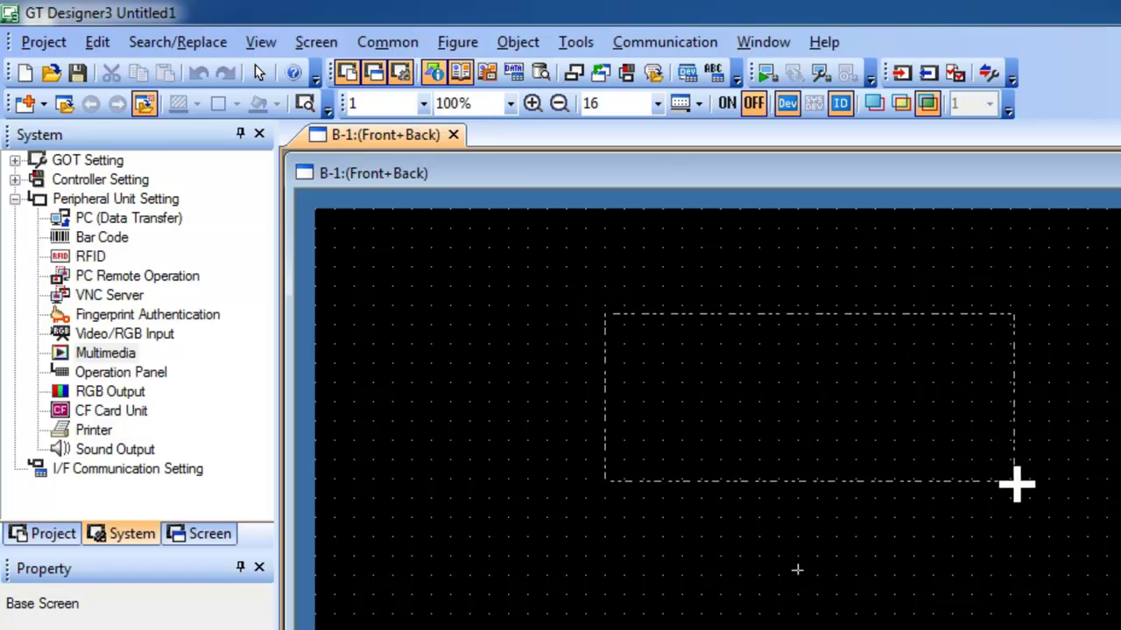
{"action": "left_click", "coordinate": [1015, 484]}
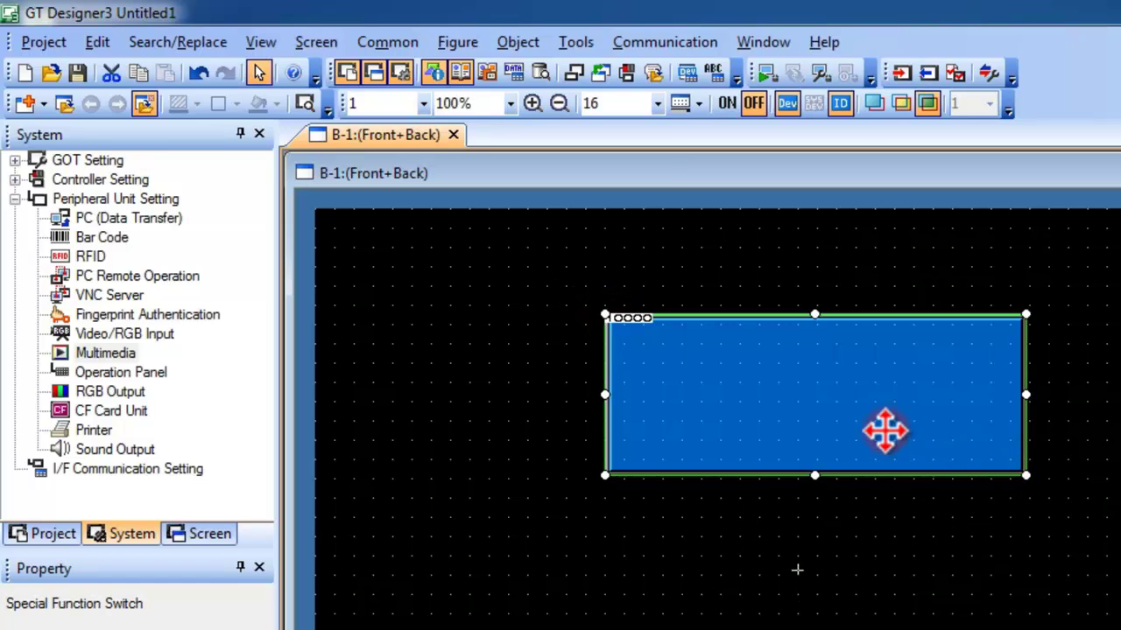
Set the switch action to Multimedia, initial screen Video Playback, file name 'project'
{"action": "double_click", "coordinate": [884, 429]}
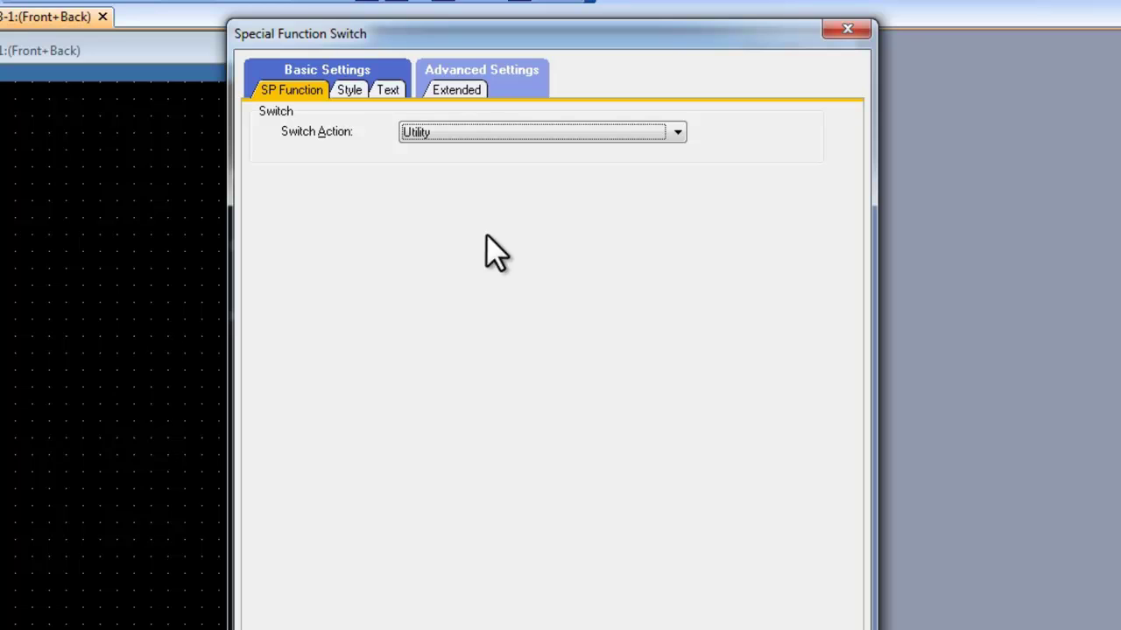
{"action": "left_click", "coordinate": [486, 133]}
{"action": "left_click_drag", "start_coordinate": [676, 216], "coordinate": [676, 407]}
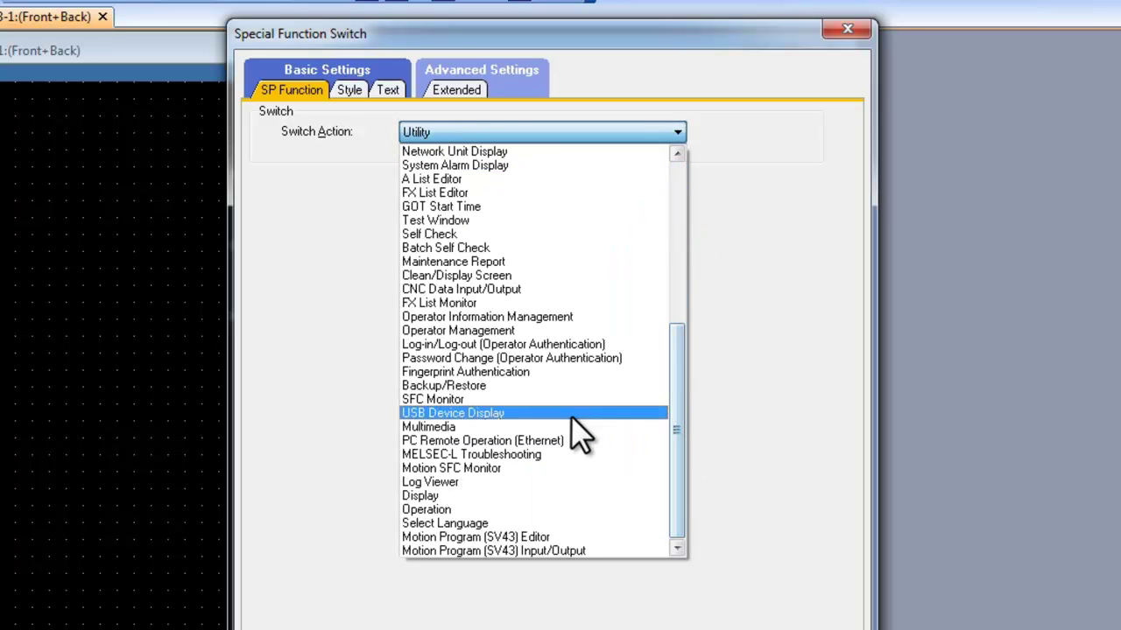
{"action": "left_click", "coordinate": [515, 427]}
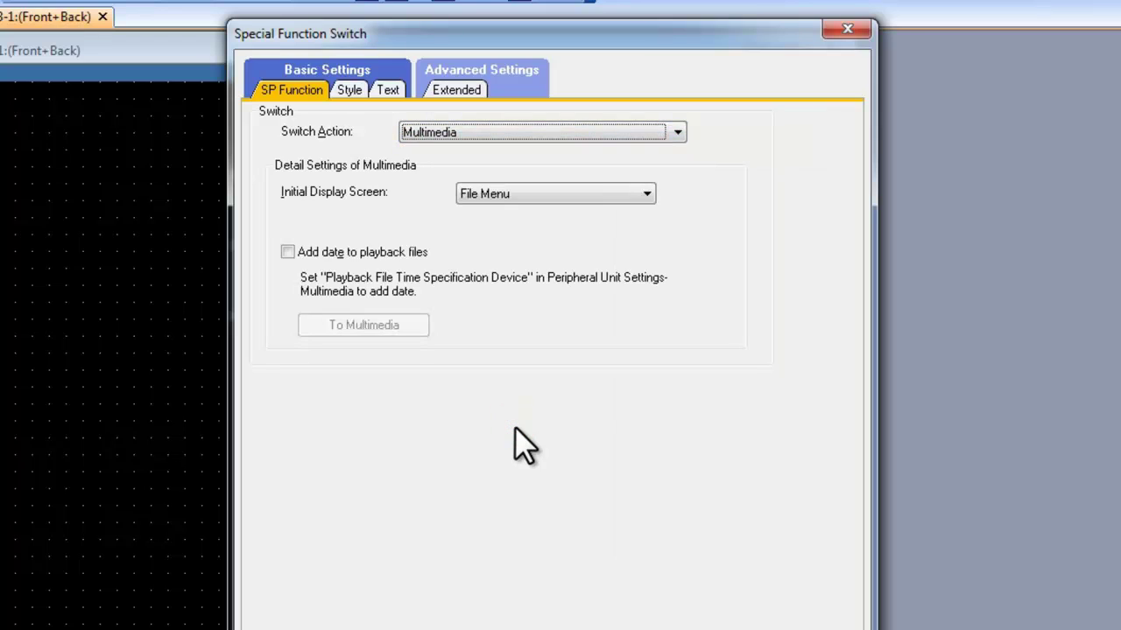
{"action": "left_click", "coordinate": [538, 194]}
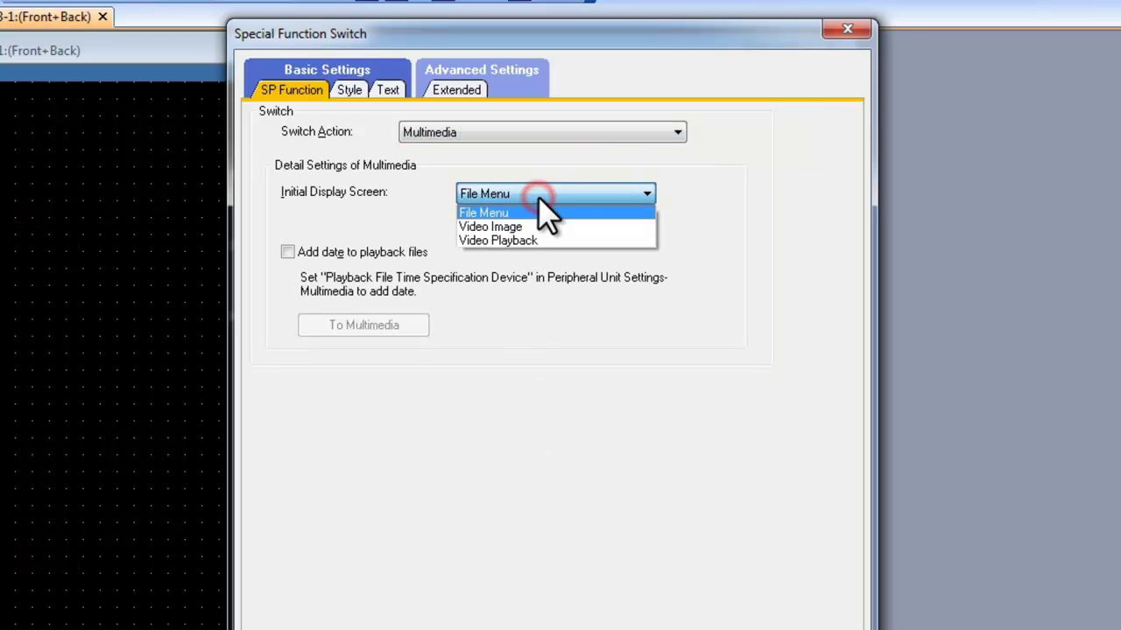
{"action": "left_click", "coordinate": [526, 235]}
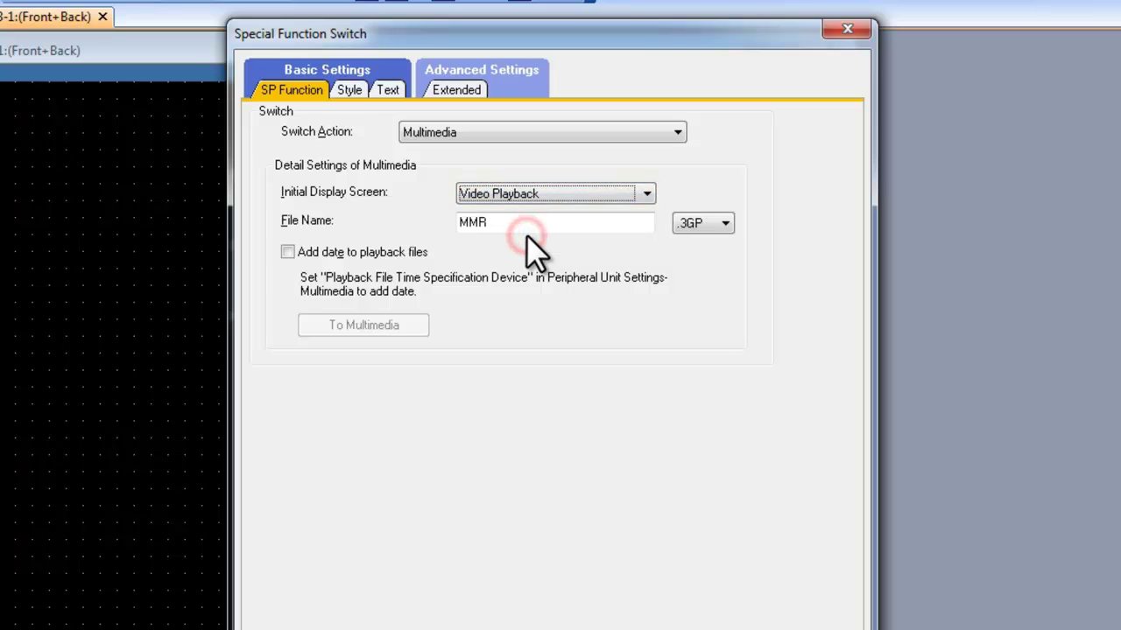
{"action": "double_click", "coordinate": [523, 225]}
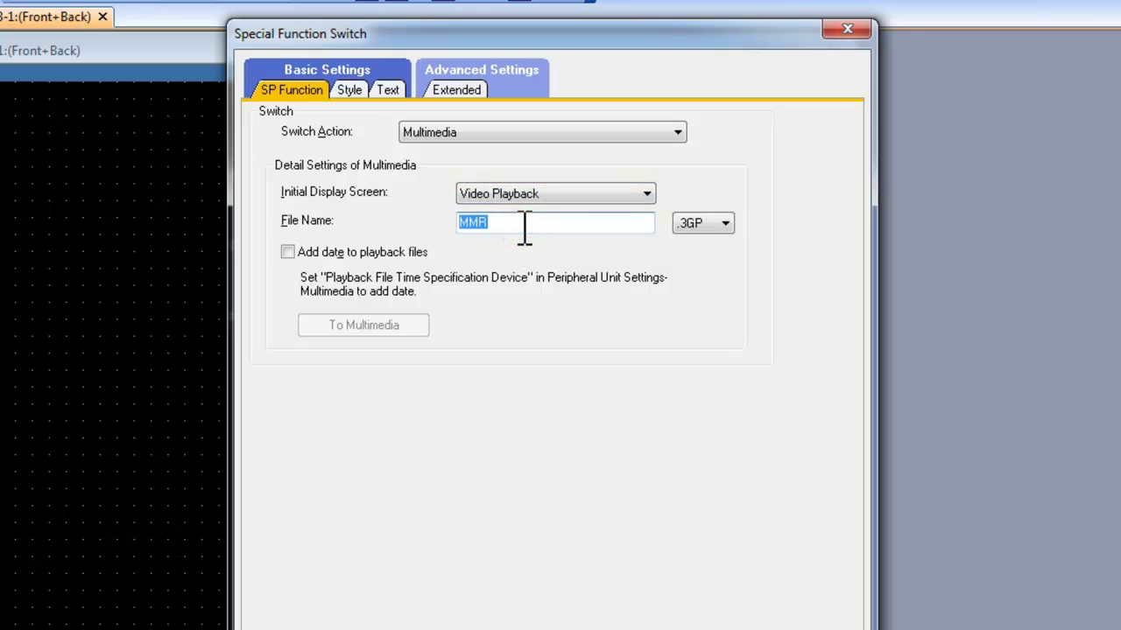
{"action": "type", "text": "project"}
Give the switch the label text 'Project Video' and deselect it
{"action": "left_click", "coordinate": [388, 91]}
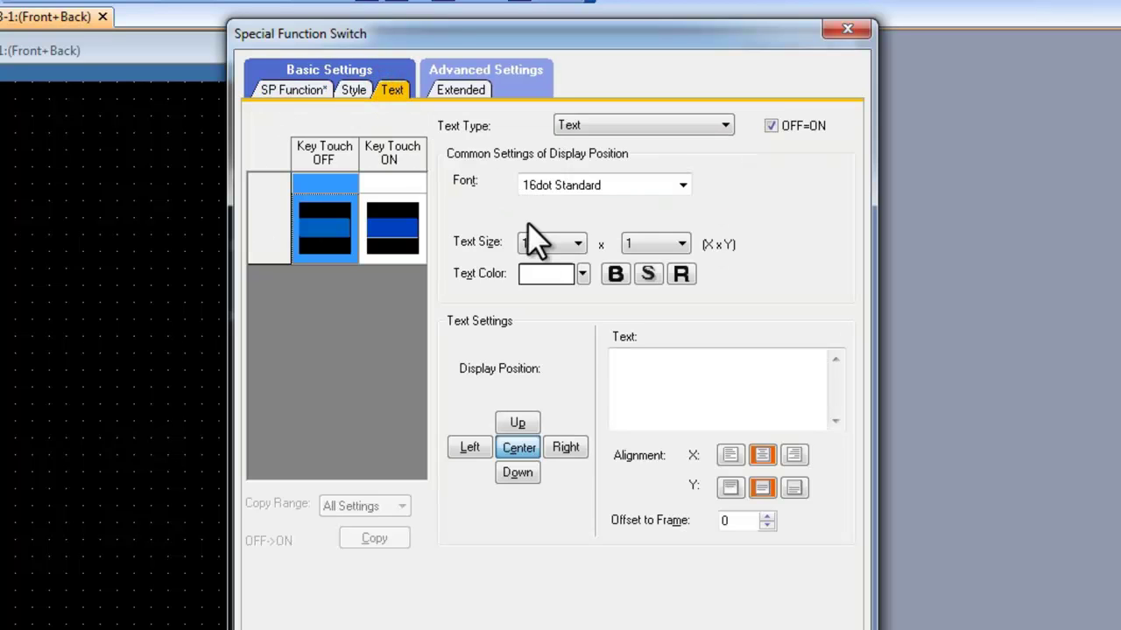
{"action": "left_click", "coordinate": [648, 366]}
{"action": "type", "text": "Project Vide"}
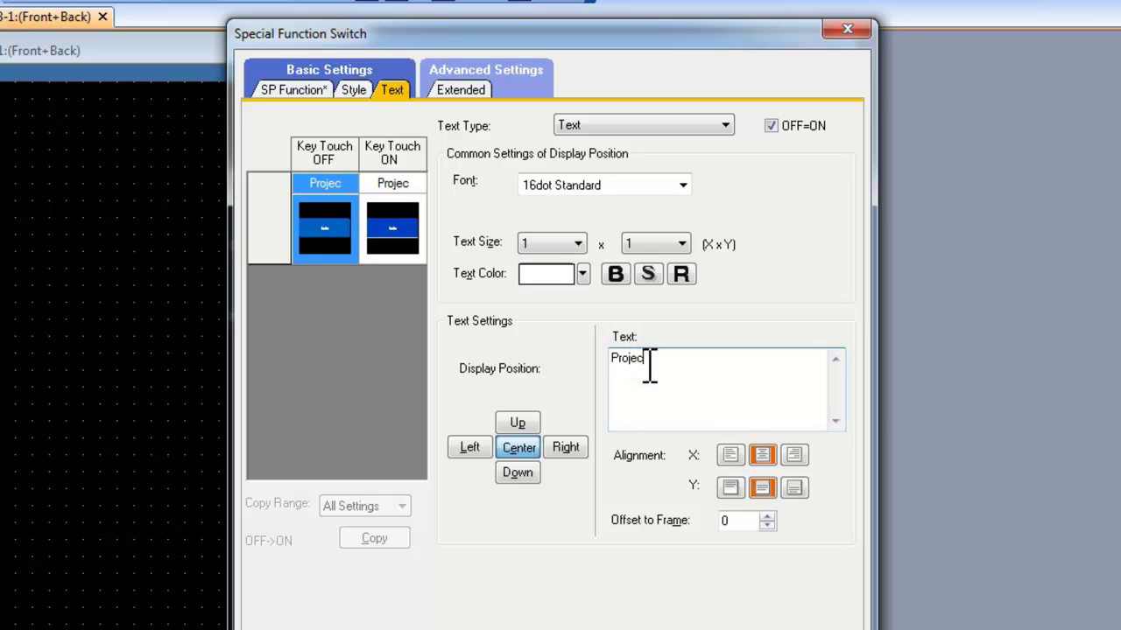
{"action": "type", "text": "o"}
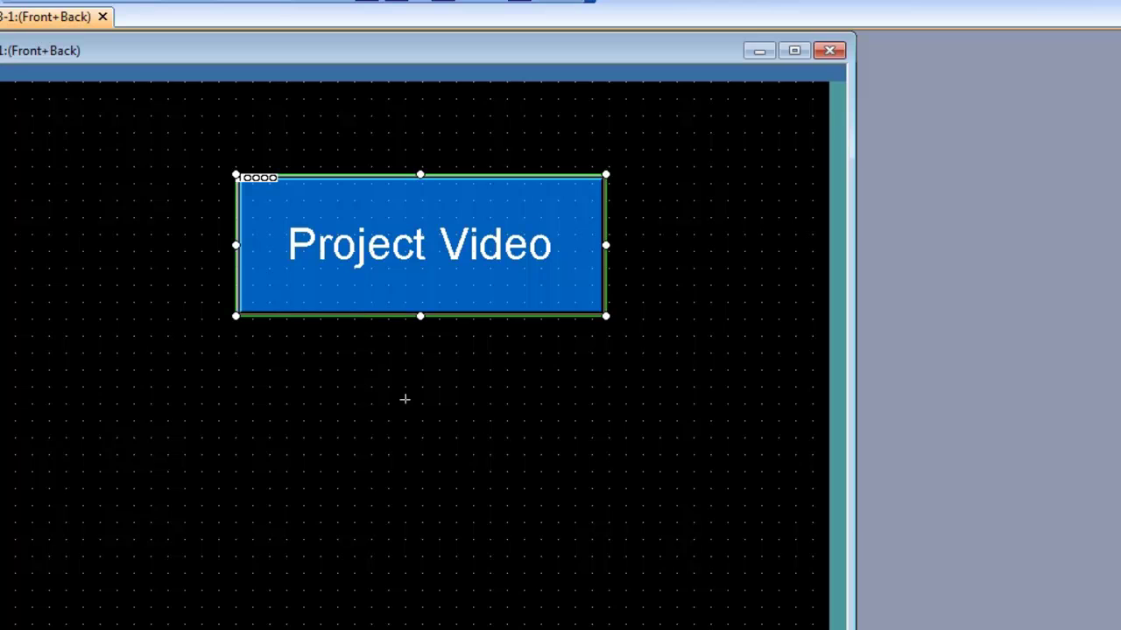
{"action": "left_click", "coordinate": [619, 526]}
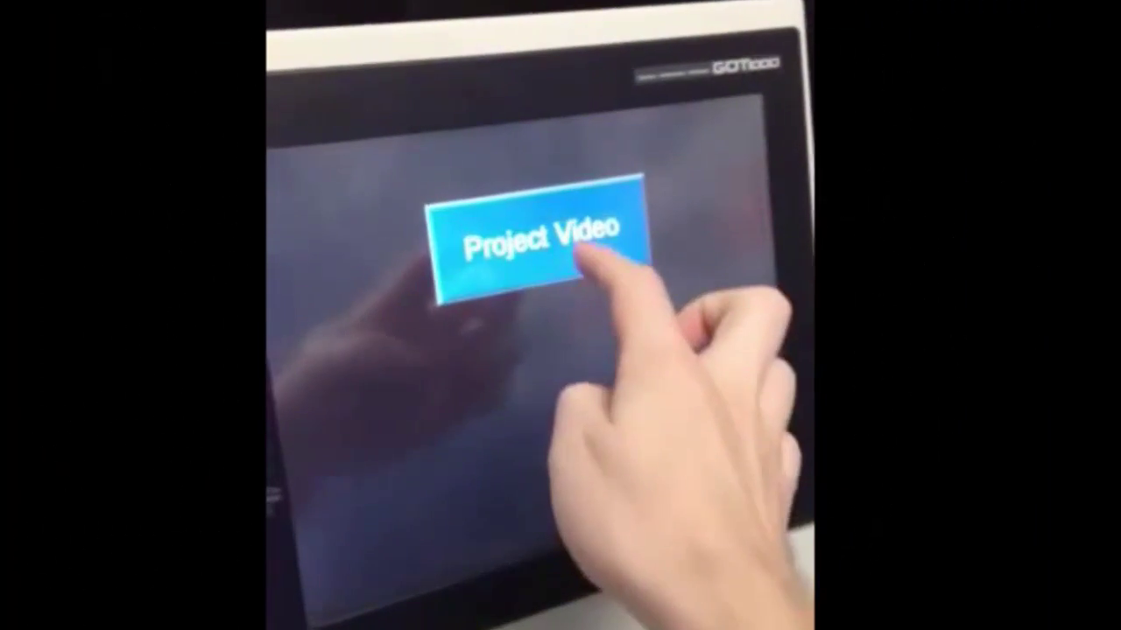
Tap Project Video on the GOT1000 to open video playback, then dismiss the status messages
{"action": "left_click", "coordinate": [595, 254]}
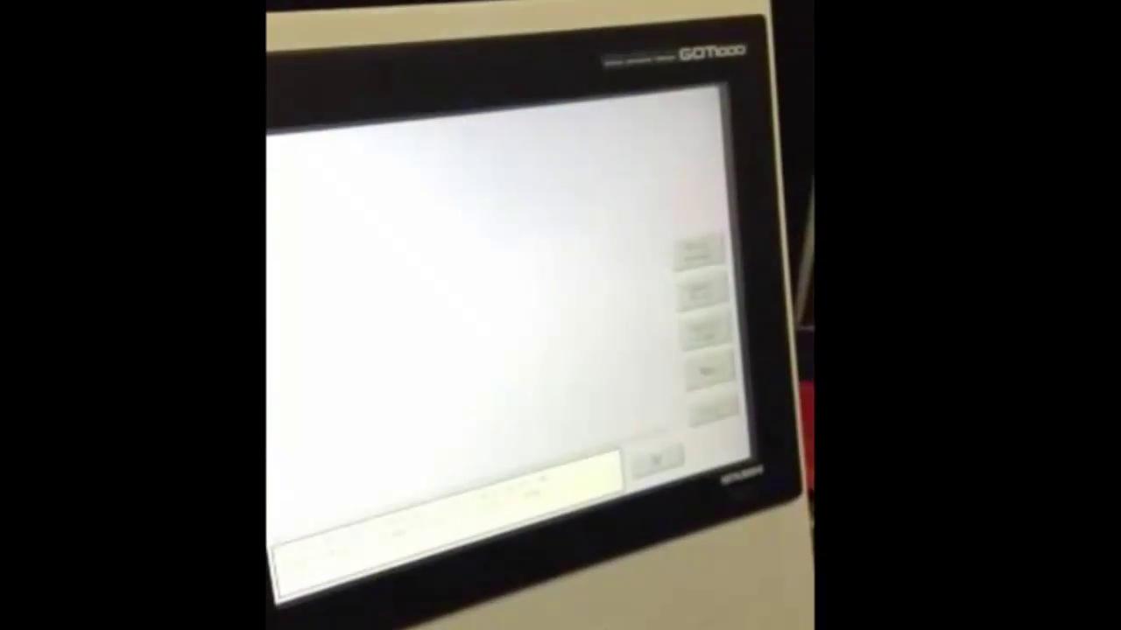
{"action": "left_click", "coordinate": [657, 459]}
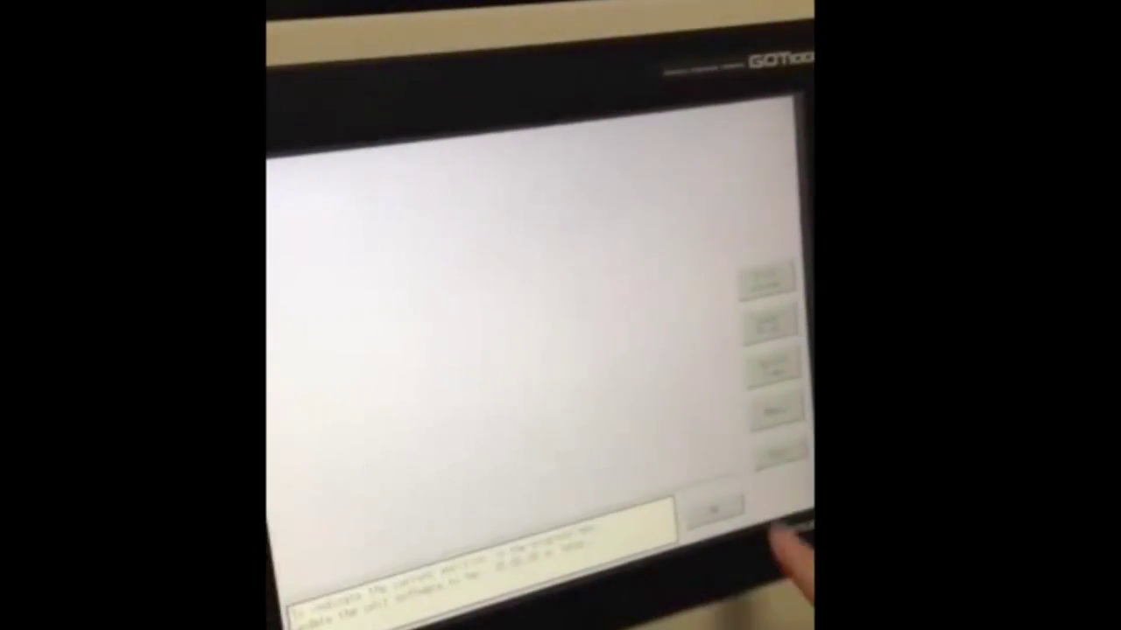
{"action": "left_click", "coordinate": [725, 515]}
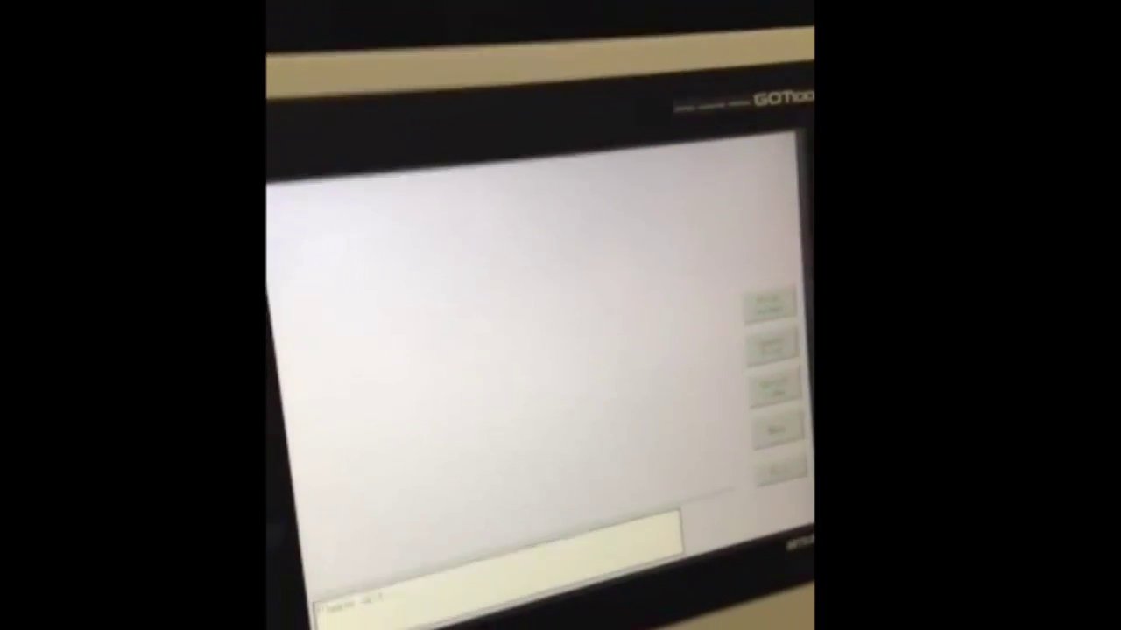